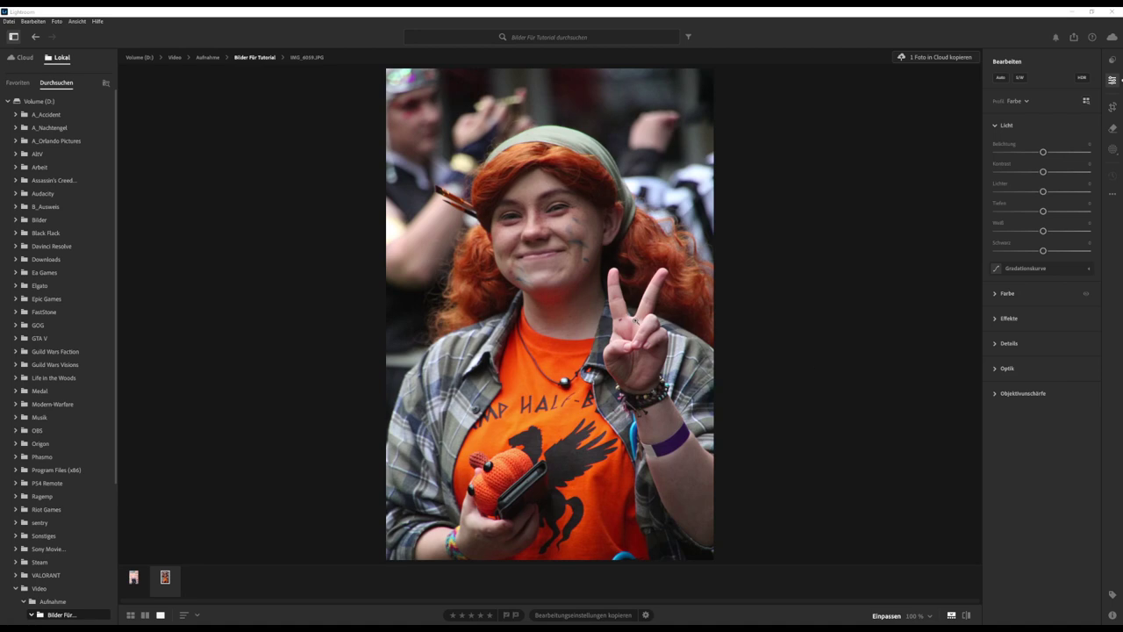
# Check the red-haired portrait at 100%, return to fit view, and apply Auto light correction.
pyautogui.click(621, 321)
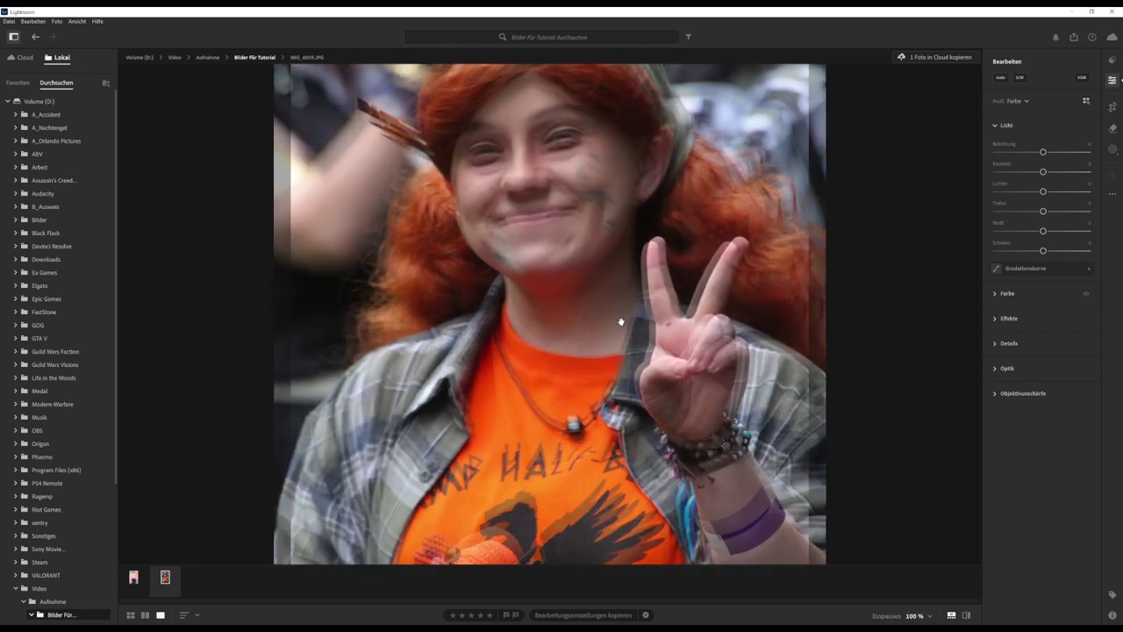
pyautogui.click(671, 324)
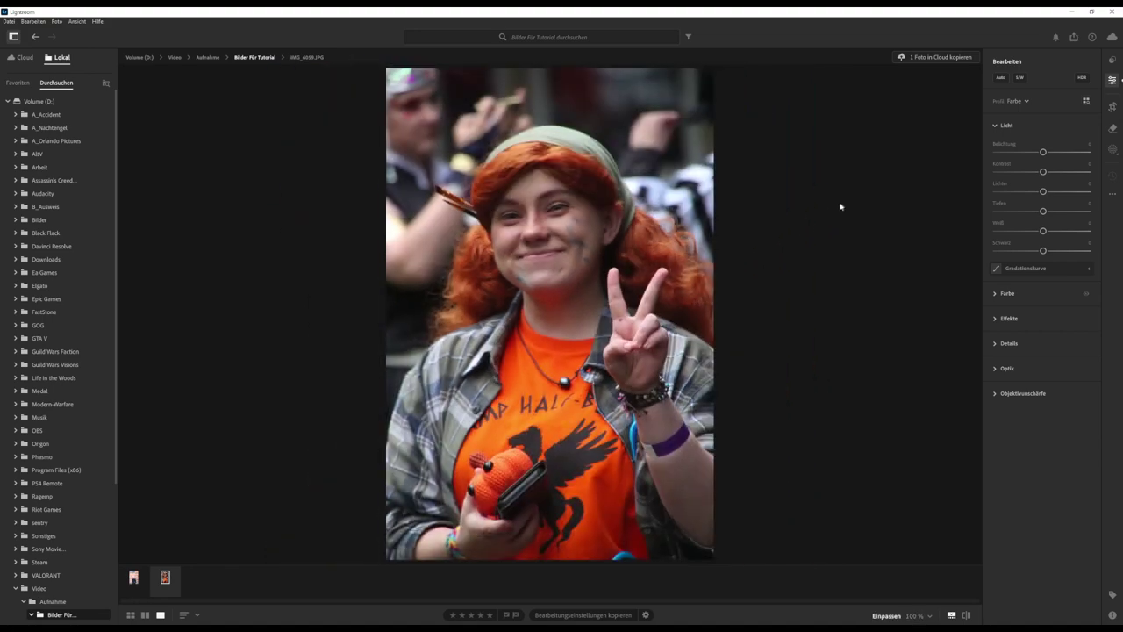
pyautogui.click(998, 78)
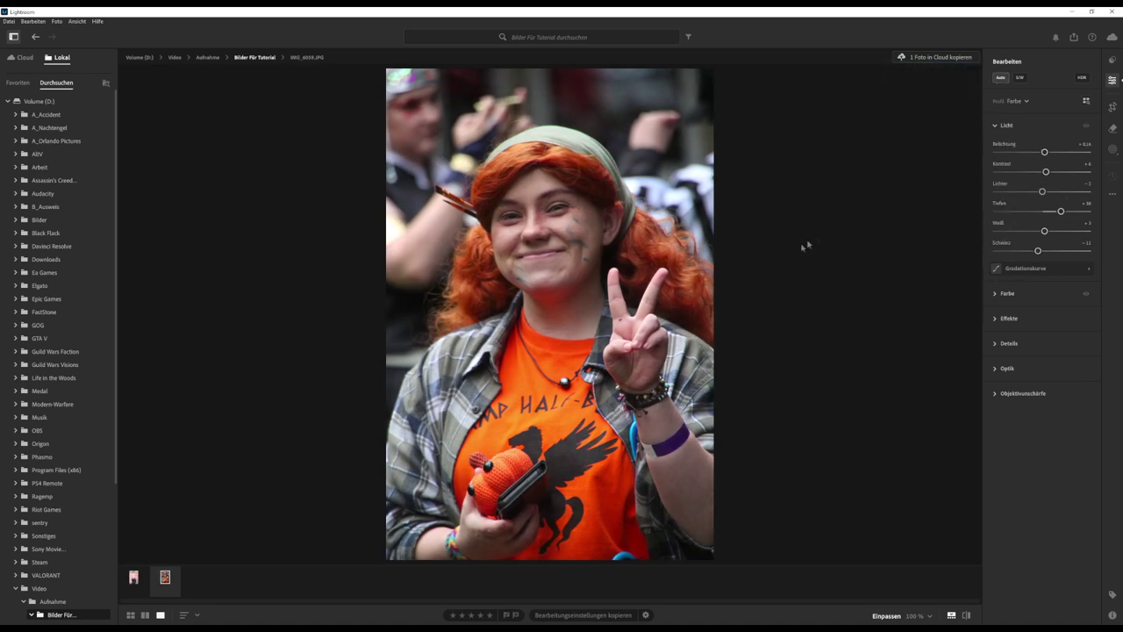
# Switch to the Entfernen removal tool and adjust its brush size.
pyautogui.click(1110, 131)
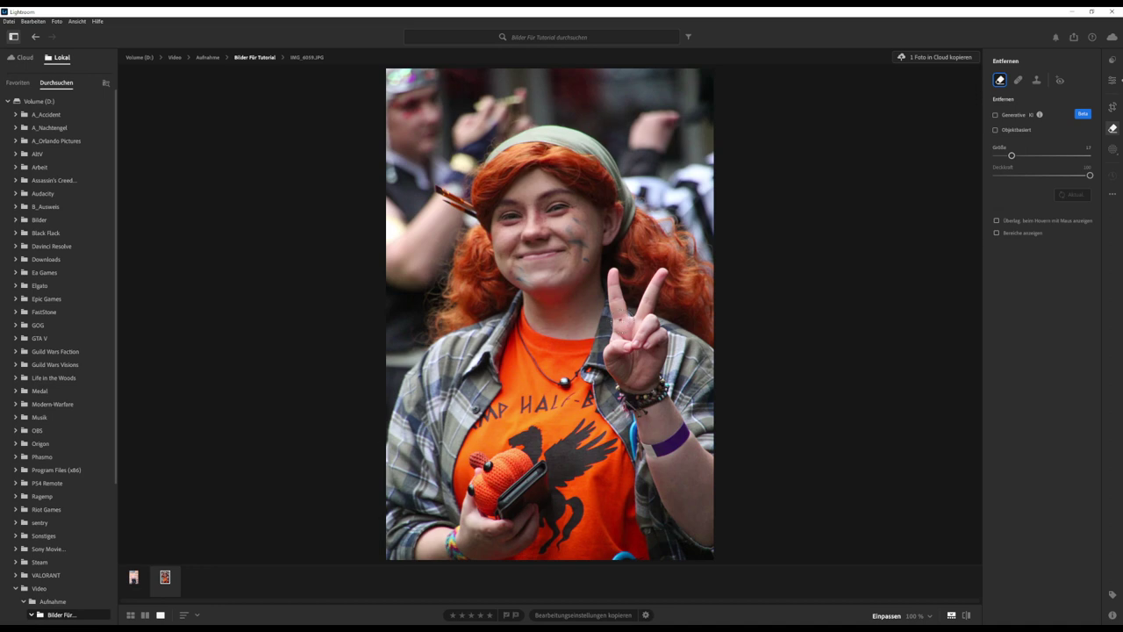
pyautogui.scroll(2, 607, 323)
pyautogui.scroll(3, 607, 323)
pyautogui.scroll(-2, 609, 323)
pyautogui.scroll(-2, 618, 322)
pyautogui.scroll(-2, 623, 321)
pyautogui.scroll(-1, 623, 321)
# Paint a trial removal spot on the red-haired portrait's cheek, then undo it.
pyautogui.click(623, 321)
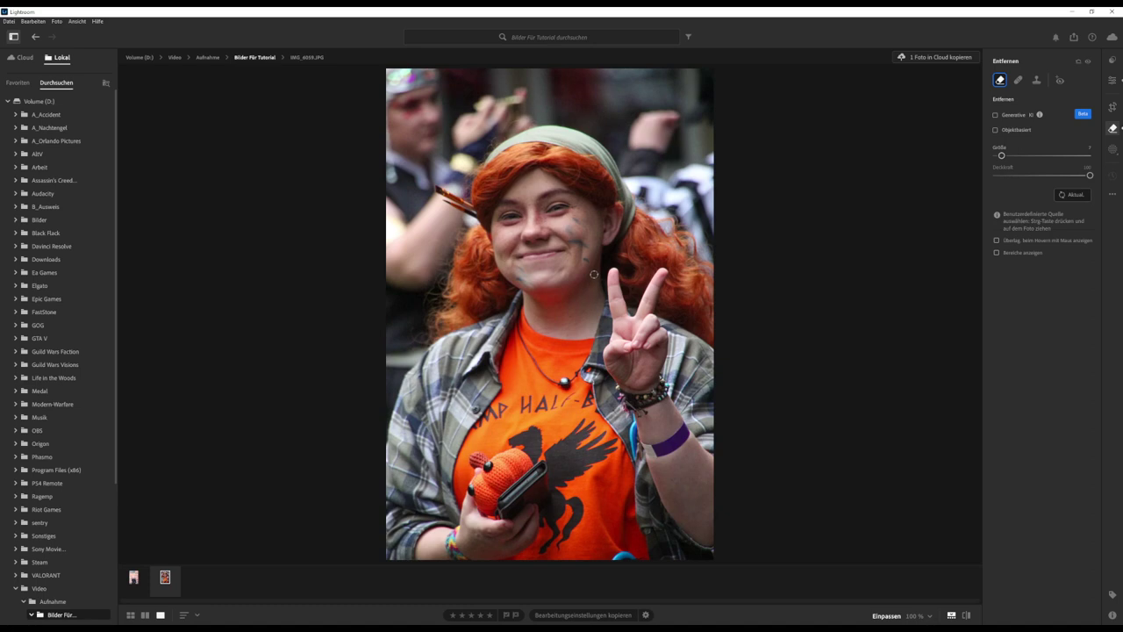
pyautogui.click(584, 260)
pyautogui.hotkey('ctrl', 'z')
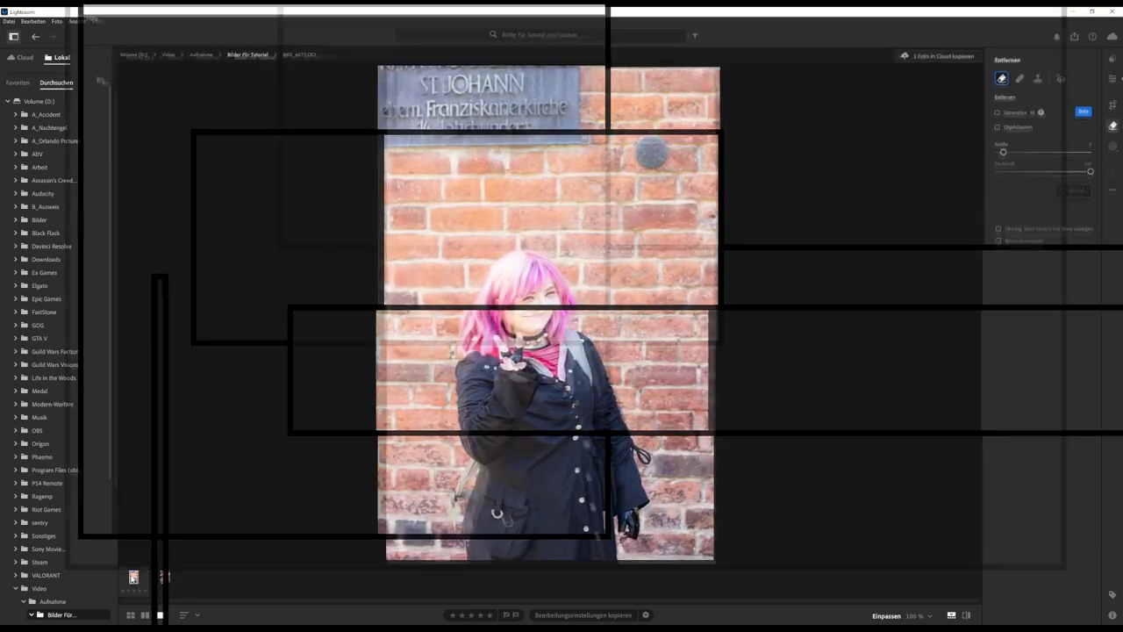
# Auto-correct the brick-wall portrait's light, exposure becoming -0.76, and return to the Entfernen tool.
pyautogui.click(1112, 79)
pyautogui.click(1000, 78)
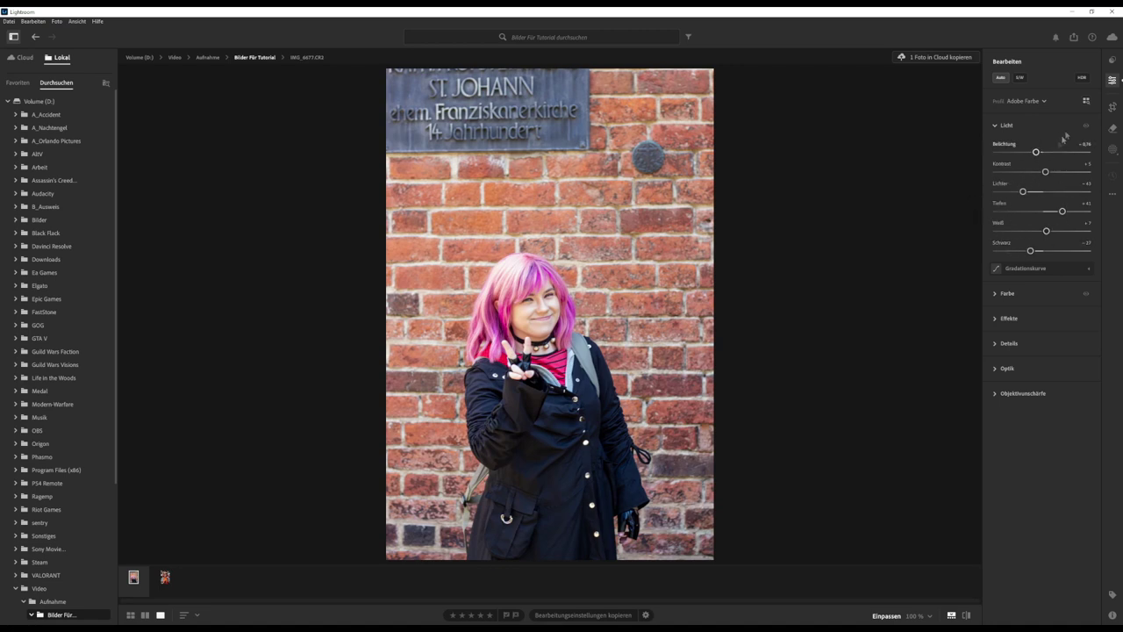
pyautogui.click(1112, 128)
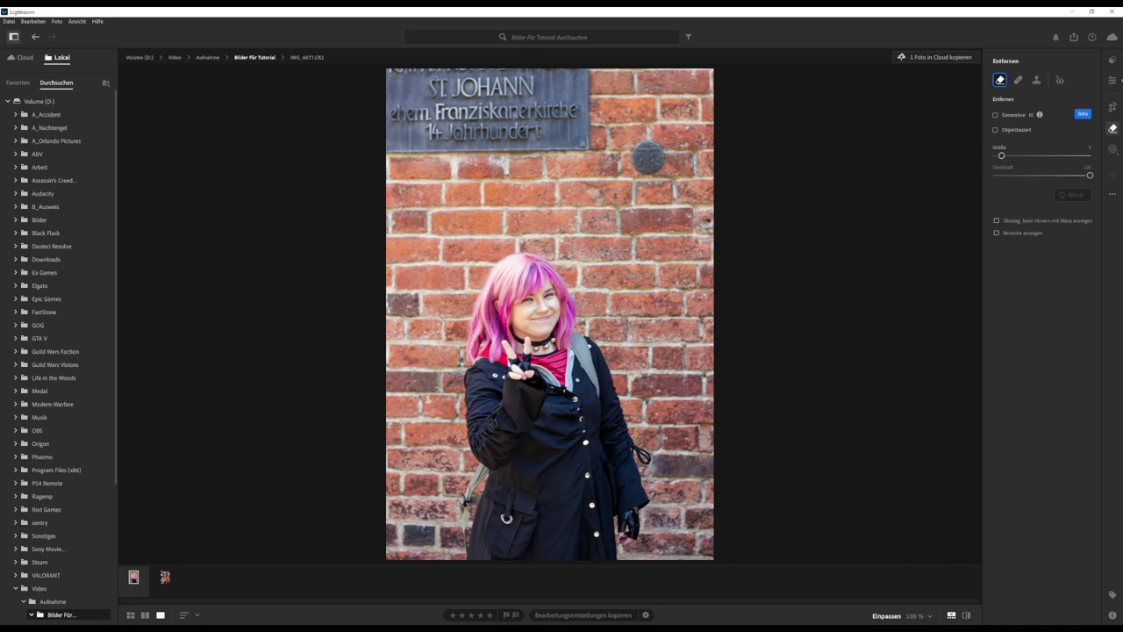
# Enlarge the removal brush and paint out the round lamp on the brick wall.
pyautogui.scroll(2, 648, 159)
pyautogui.scroll(2, 647, 159)
pyautogui.scroll(1, 648, 159)
pyautogui.click(649, 149)
pyautogui.moveTo(642, 147); pyautogui.dragTo(655, 152)
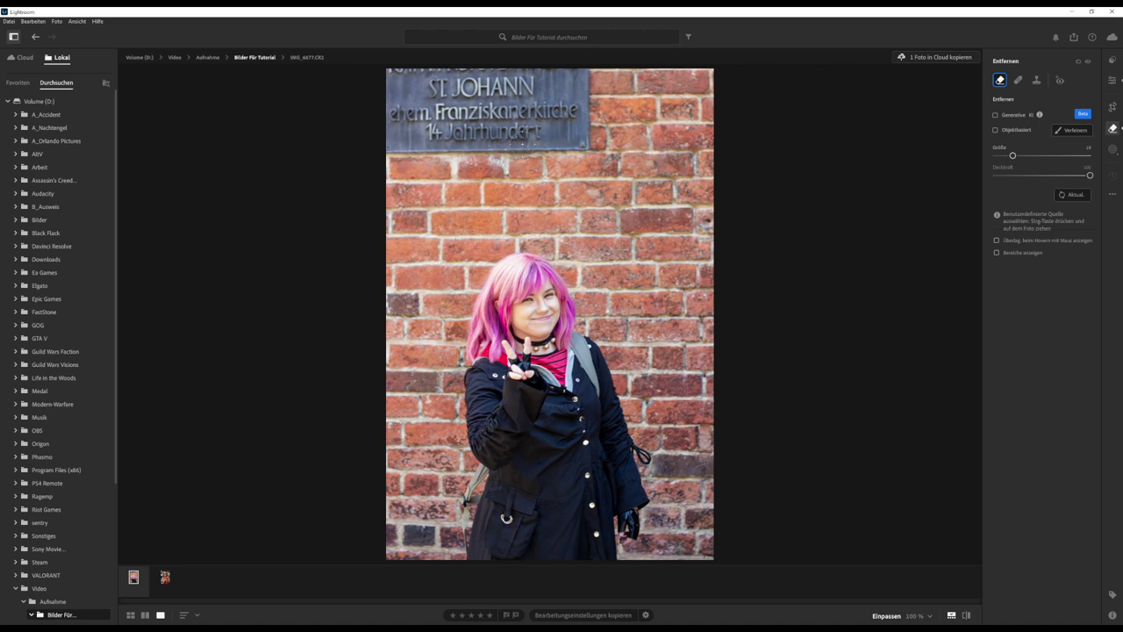
# Brush out the St Johann sign, then undo it so the sign returns.
pyautogui.scroll(2, 533, 140)
pyautogui.moveTo(582, 138)
pyautogui.mouseDown()
pyautogui.moveTo(488, 138)
pyautogui.moveTo(545, 70)
pyautogui.moveTo(474, 102)
pyautogui.moveTo(413, 104)
pyautogui.moveTo(548, 119)
pyautogui.mouseUp()
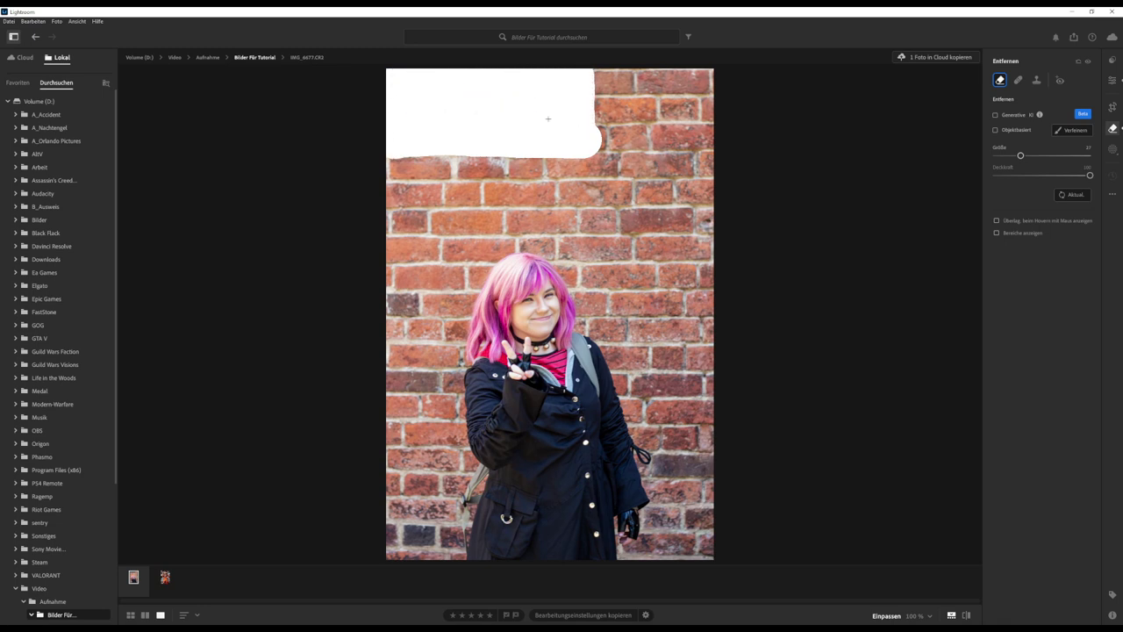
pyautogui.moveTo(476, 122); pyautogui.dragTo(509, 143)
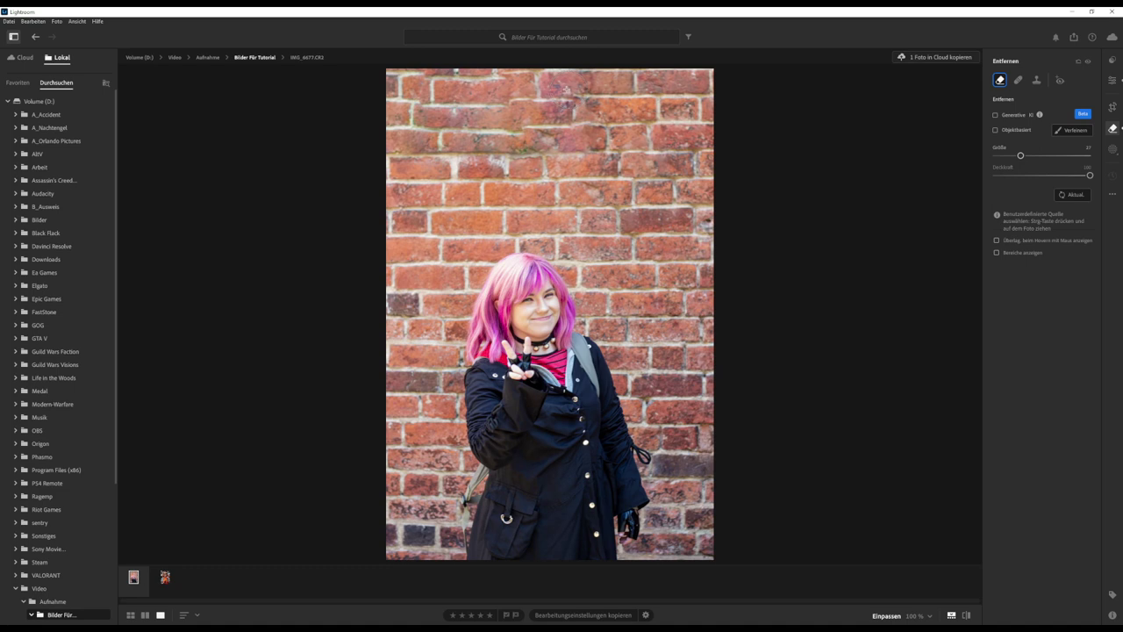
pyautogui.hotkey('ctrl', 'z')
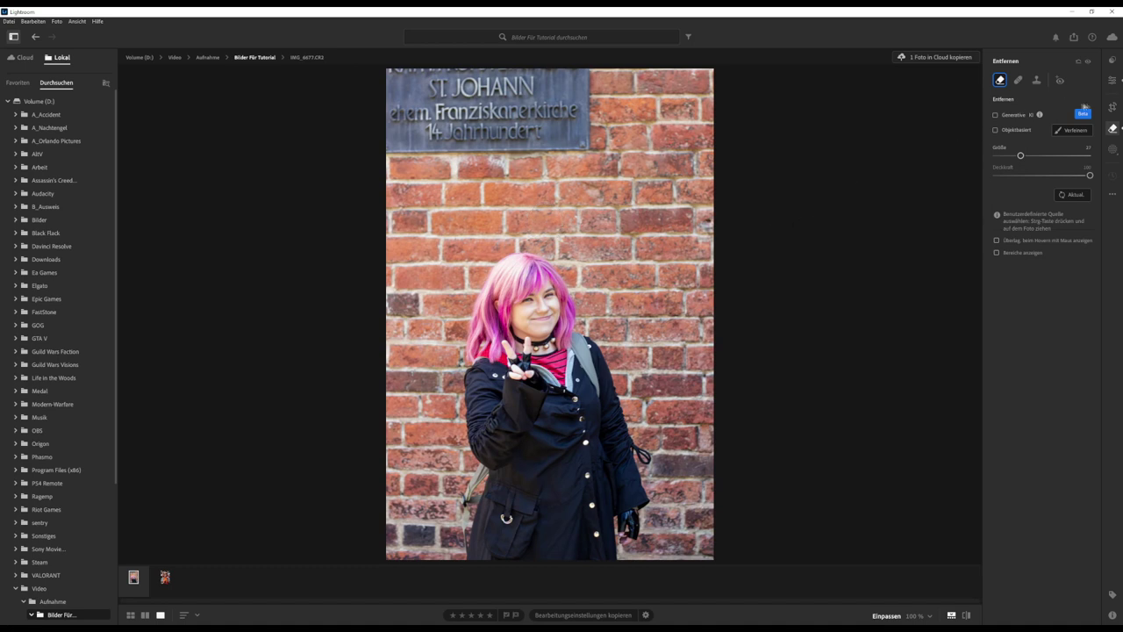
pyautogui.click(1113, 106)
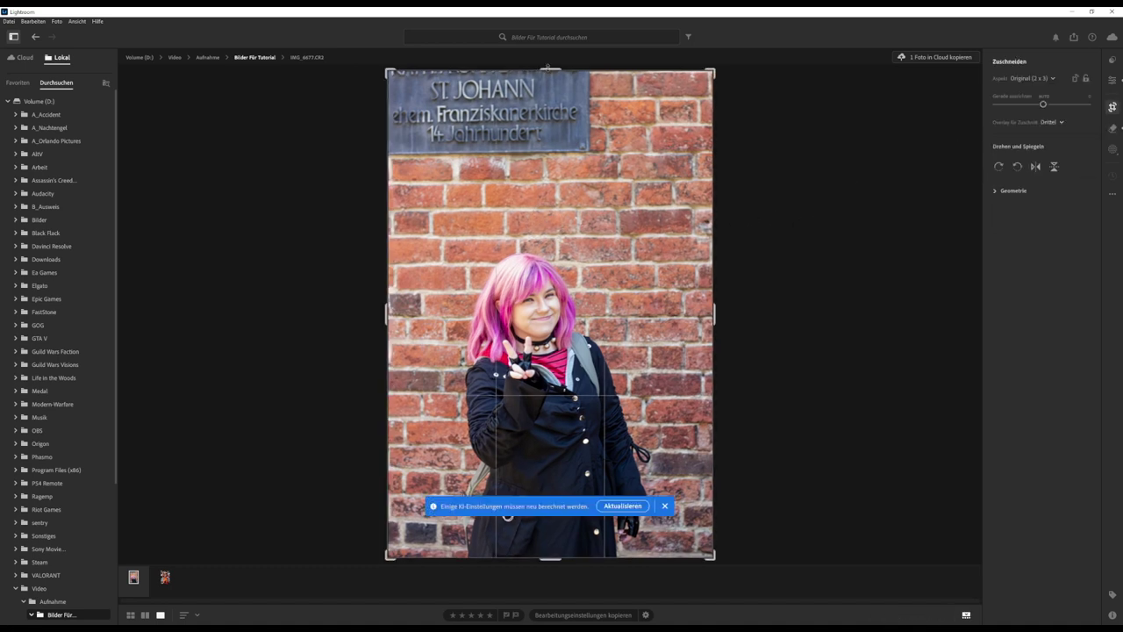
# Drag the crop's top edge below the St Johann sign and apply the crop.
pyautogui.moveTo(550, 70); pyautogui.dragTo(532, 155)
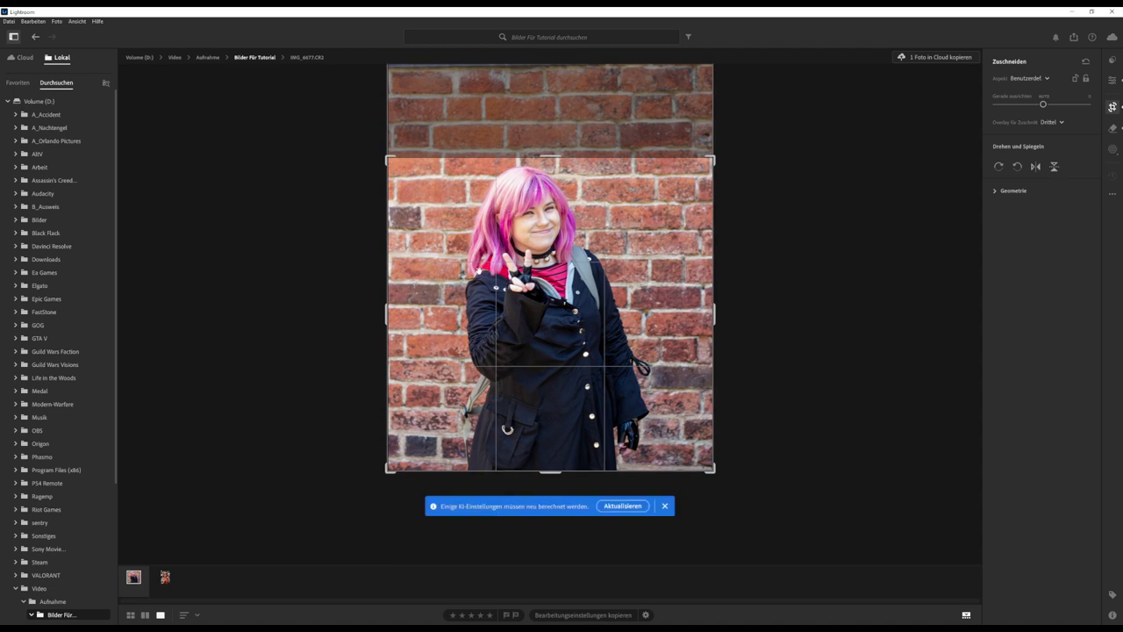
pyautogui.press('e')
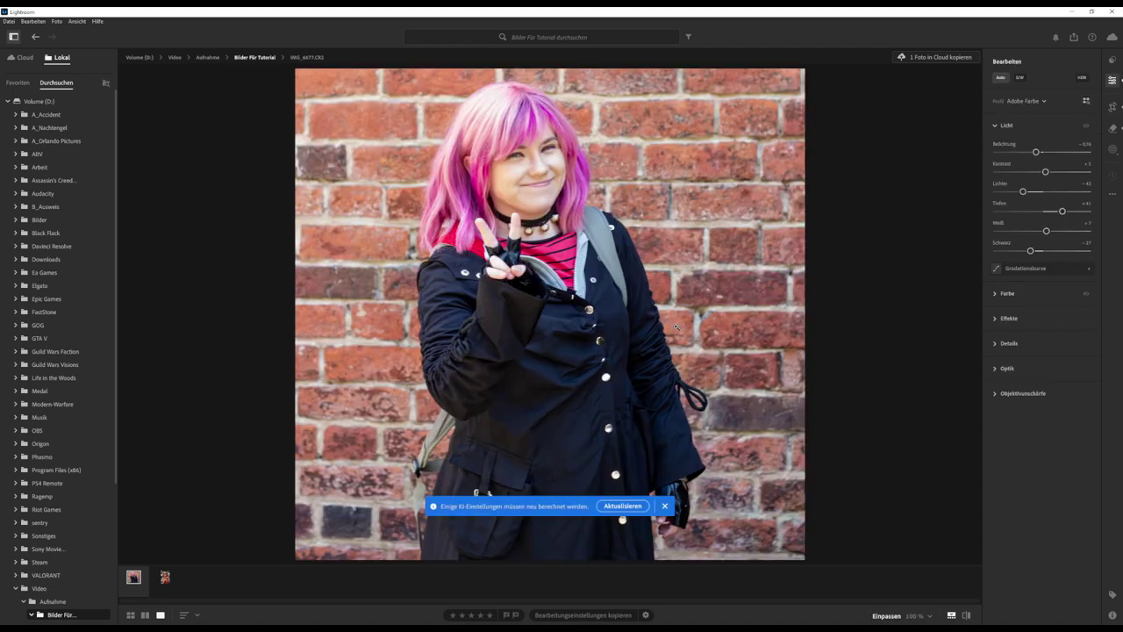